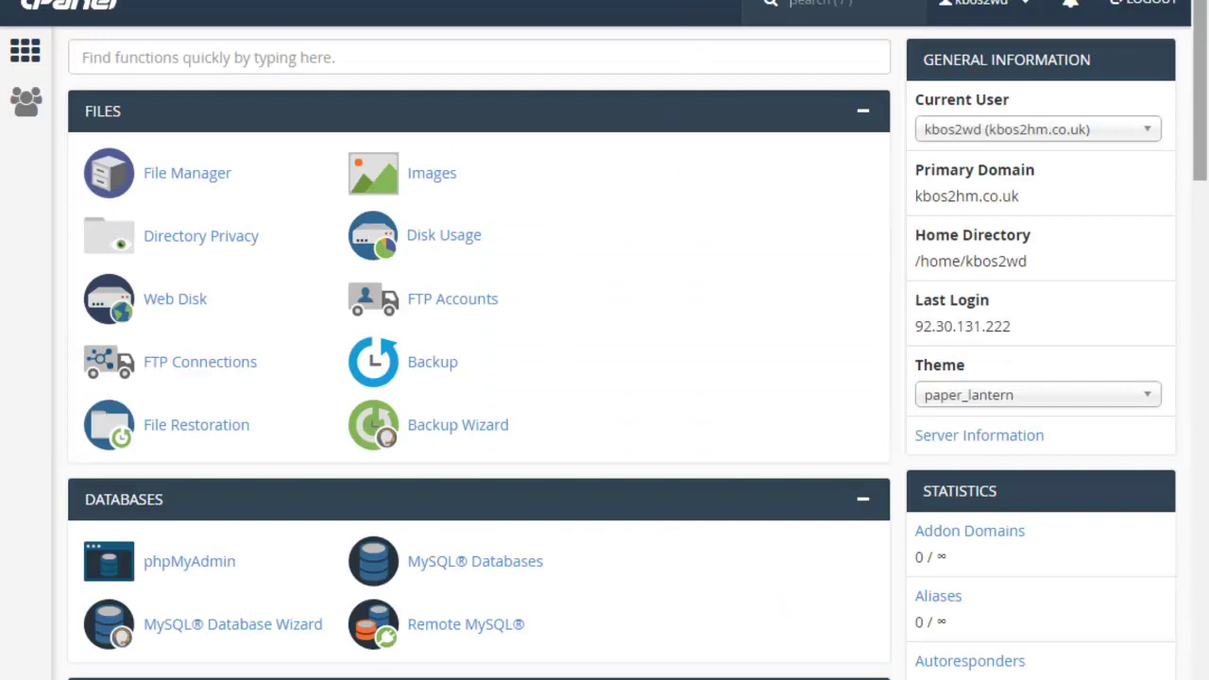
# Open cPanel File Manager and browse into public_html/download, which holds templatedownload.docx
pyautogui.moveTo(1202, 68); pyautogui.dragTo(1204, 87)
pyautogui.scroll(1, 890, 32)
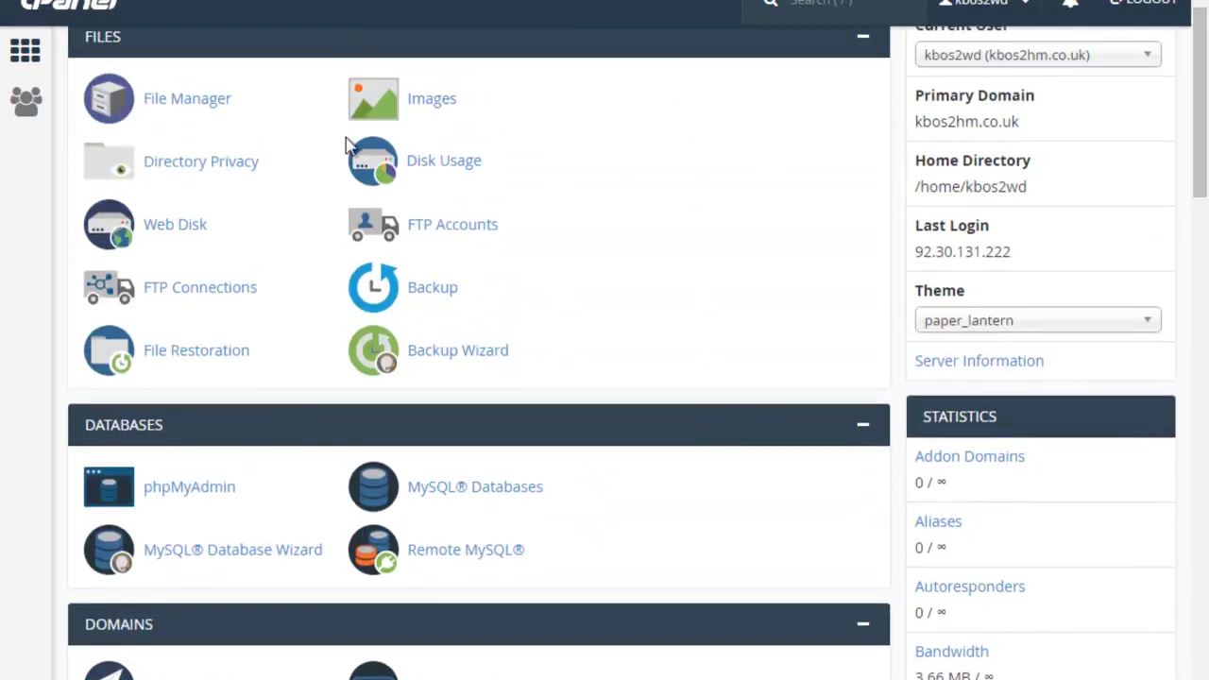
pyautogui.scroll(2, 243, 237)
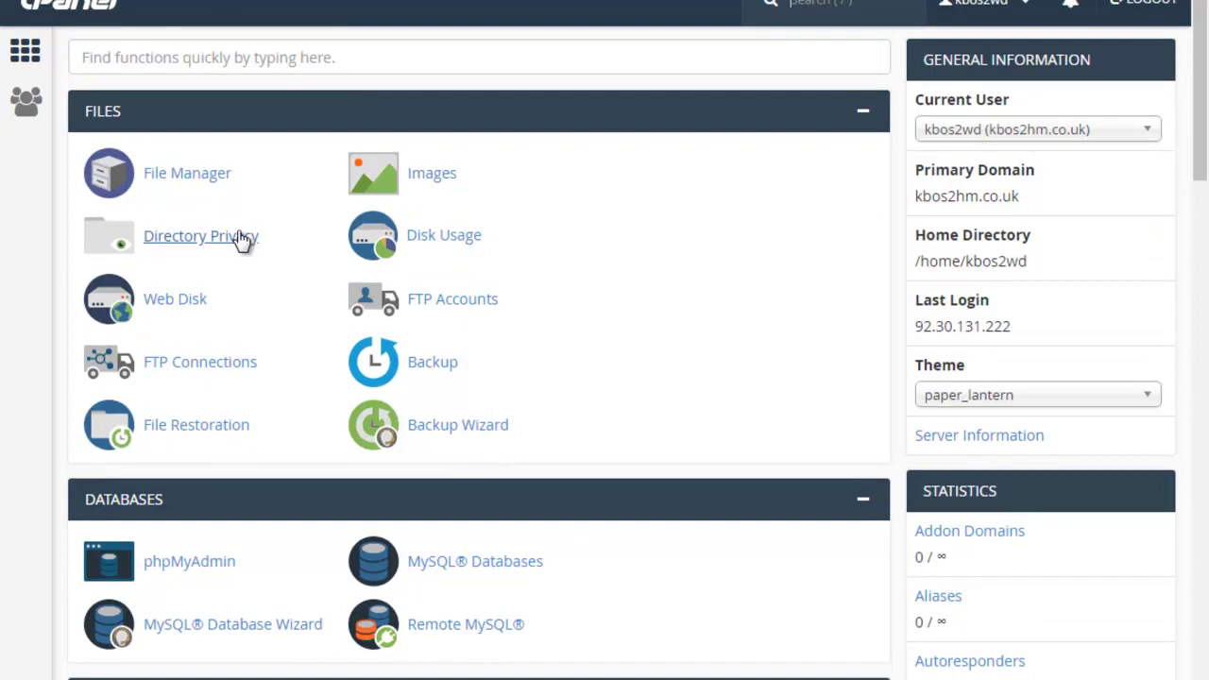
pyautogui.click(223, 181)
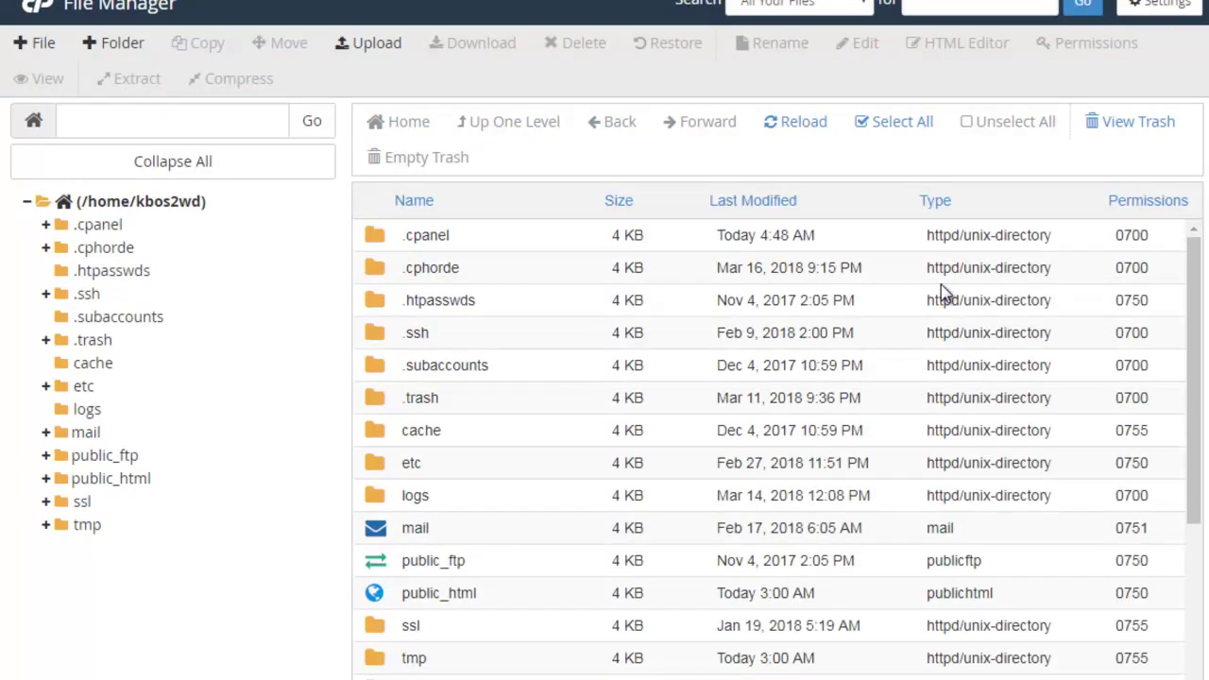
pyautogui.click(1181, 271)
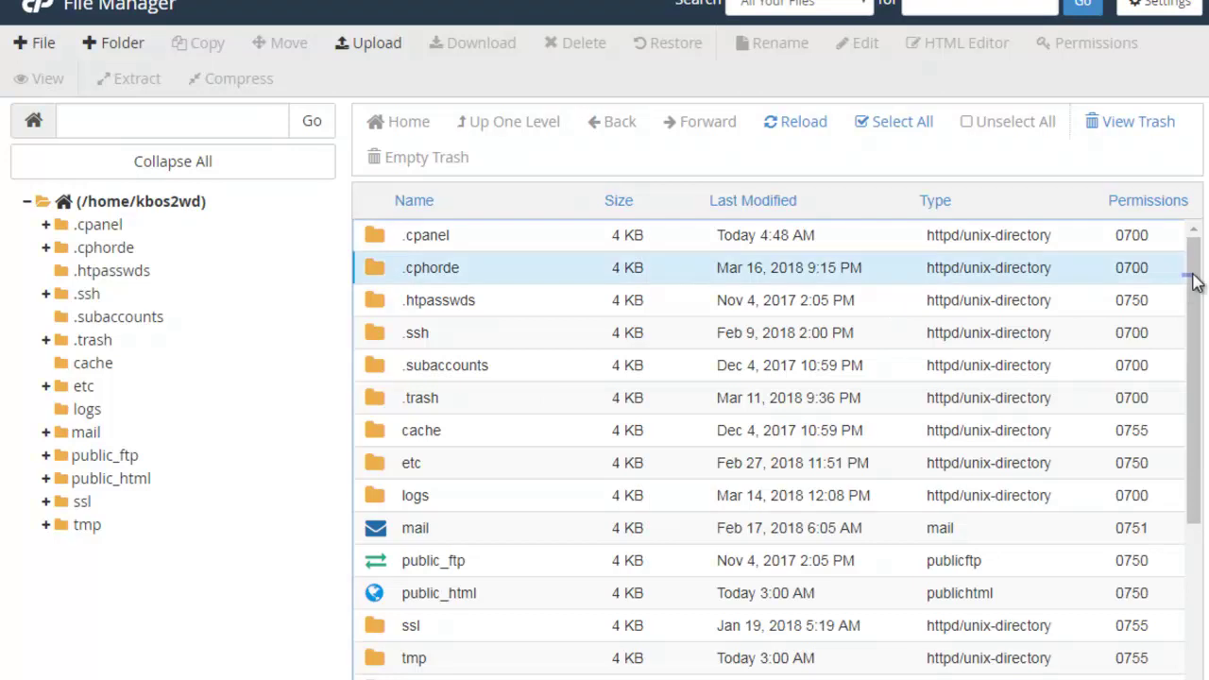
pyautogui.moveTo(1193, 274)
pyautogui.mouseDown()
pyautogui.moveTo(1195, 298)
pyautogui.moveTo(1196, 269)
pyautogui.mouseUp()
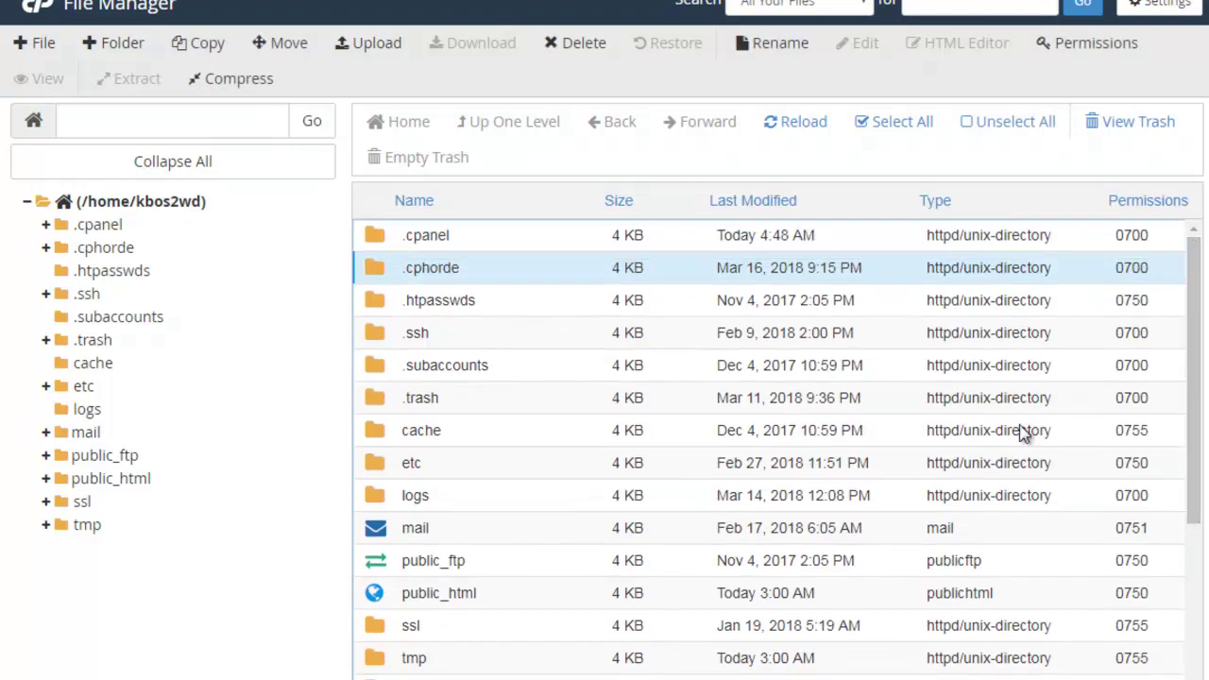
pyautogui.click(393, 598)
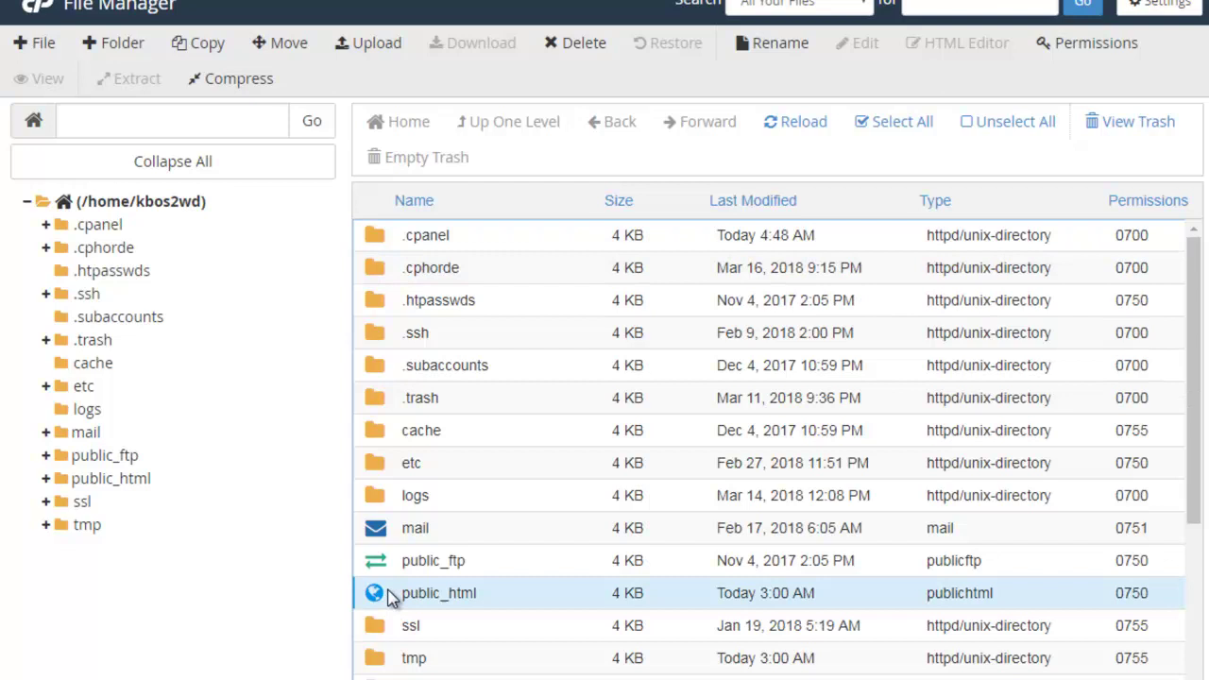
pyautogui.doubleClick(393, 599)
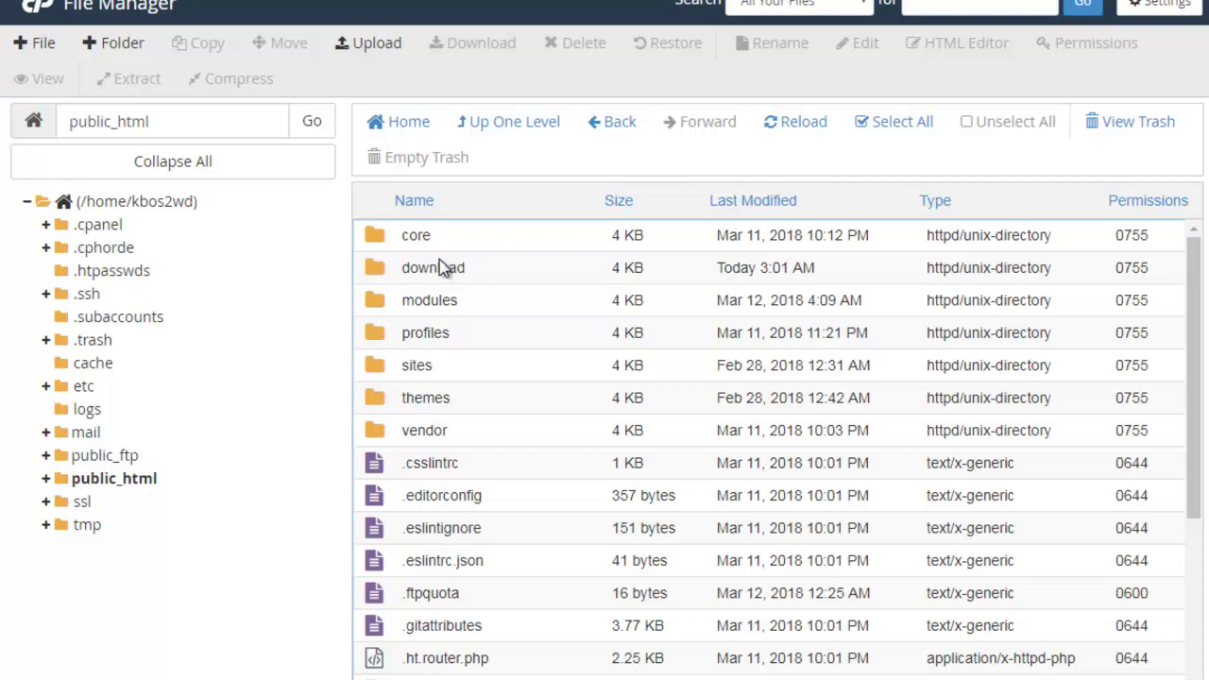
pyautogui.doubleClick(366, 269)
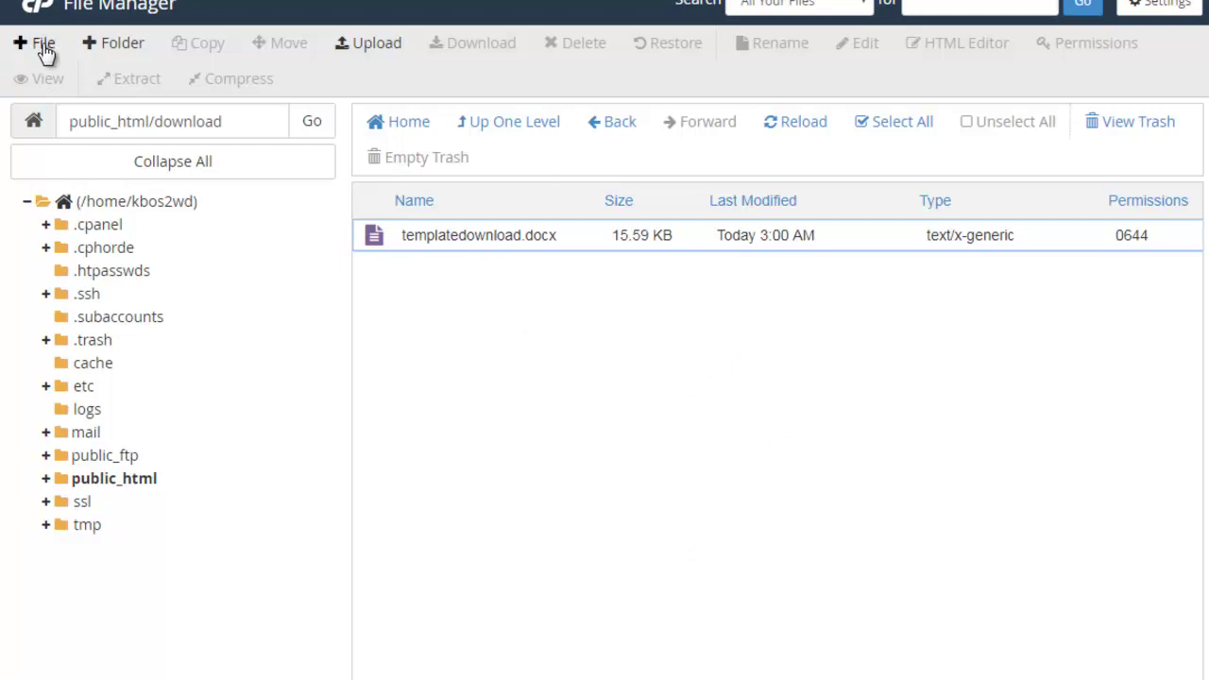
# Upload downloadme.txt from the computer into the download folder
pyautogui.click(395, 54)
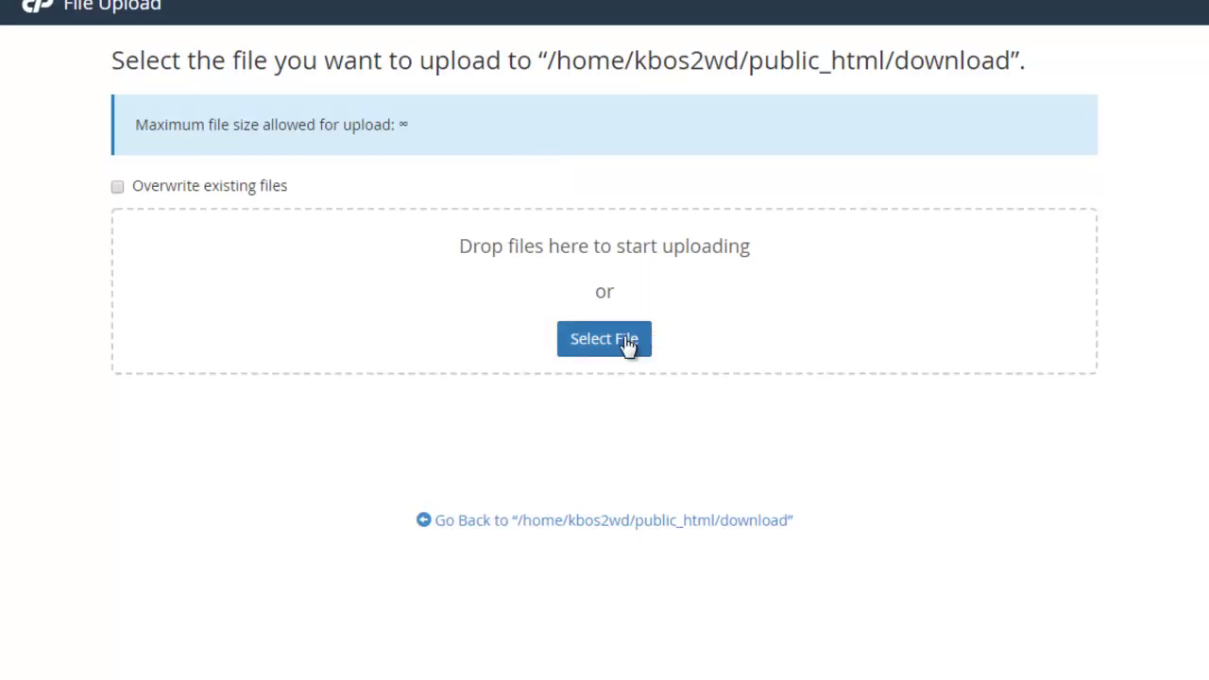
pyautogui.click(636, 342)
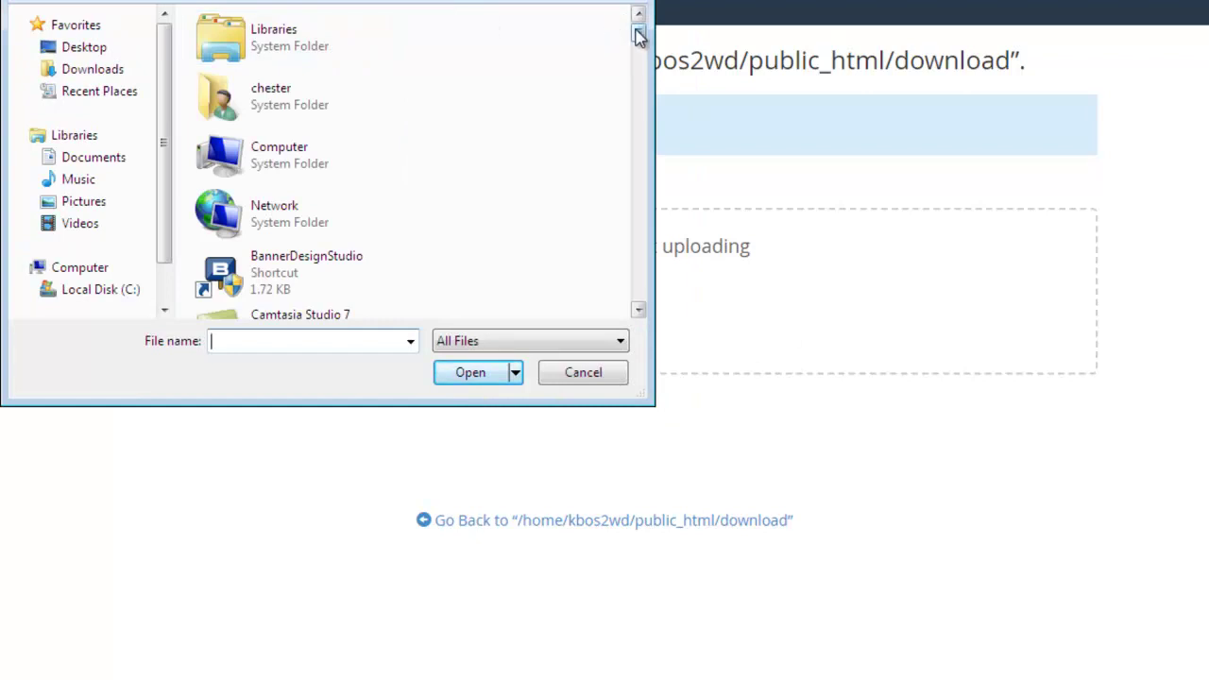
pyautogui.write('d')
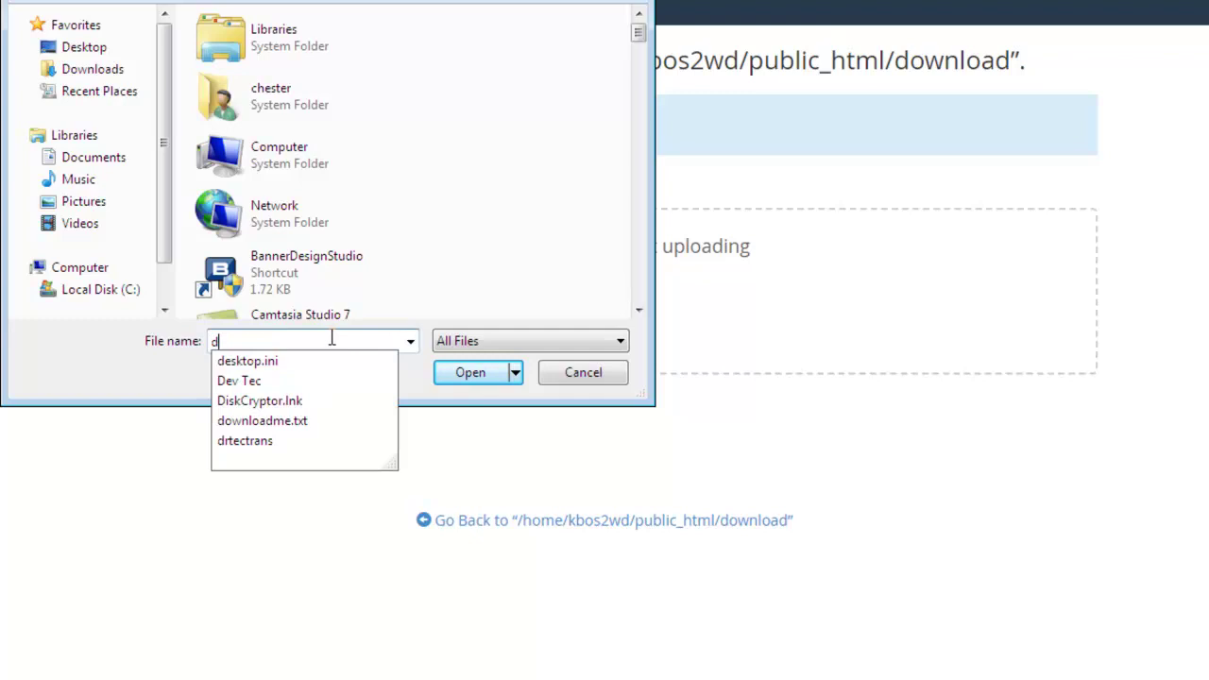
pyautogui.click(318, 421)
pyautogui.click(441, 374)
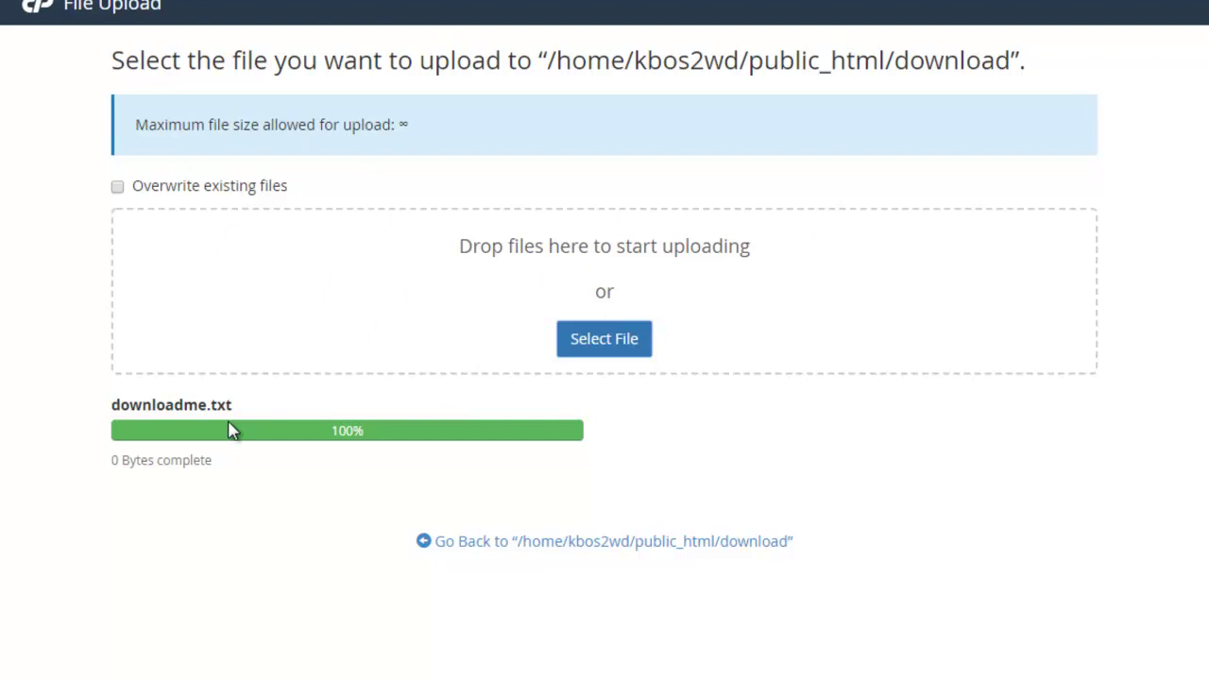
# Copy the uploaded file name downloadme.txt
pyautogui.moveTo(113, 408); pyautogui.dragTo(232, 410)
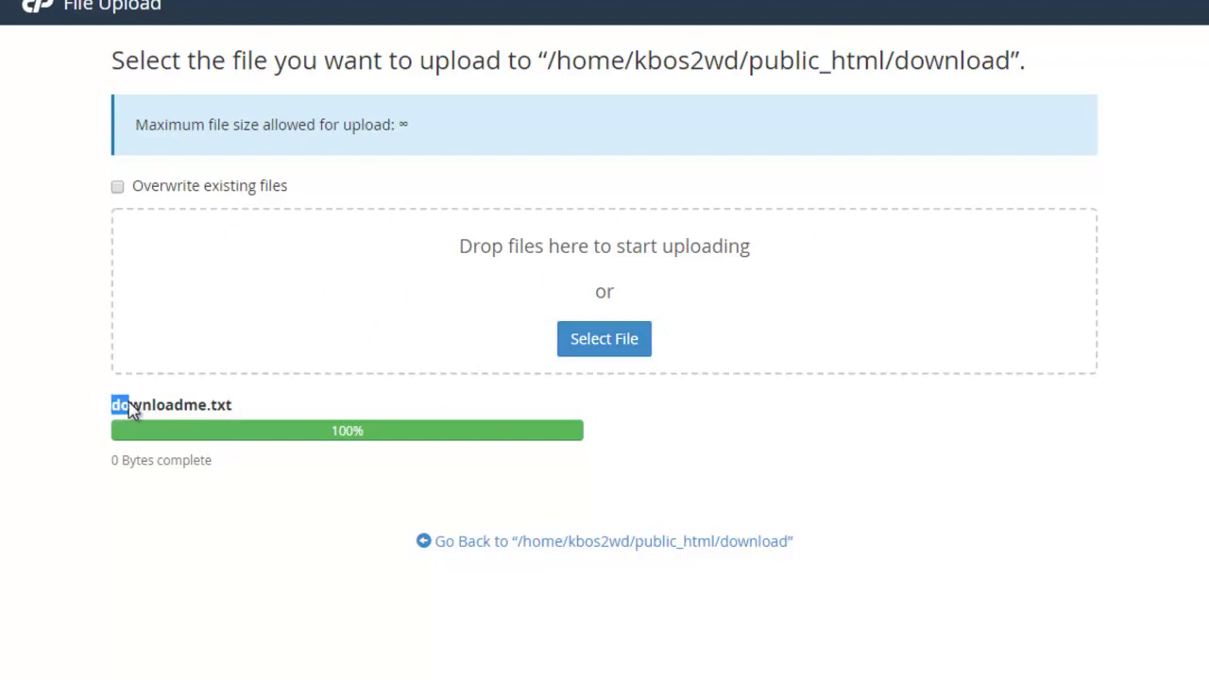
pyautogui.rightClick(216, 412)
pyautogui.click(242, 421)
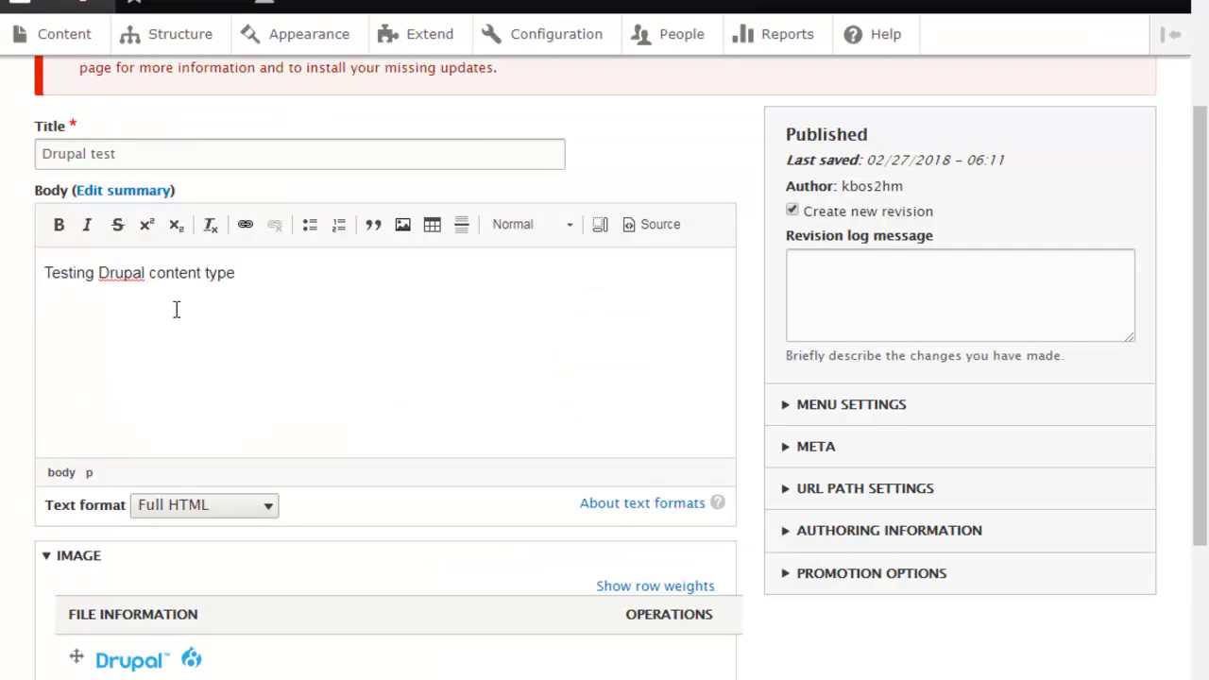
pyautogui.write('h')
pyautogui.write('h')
pyautogui.write('ttp')
pyautogui.write(':/')
pyautogui.write('/www.')
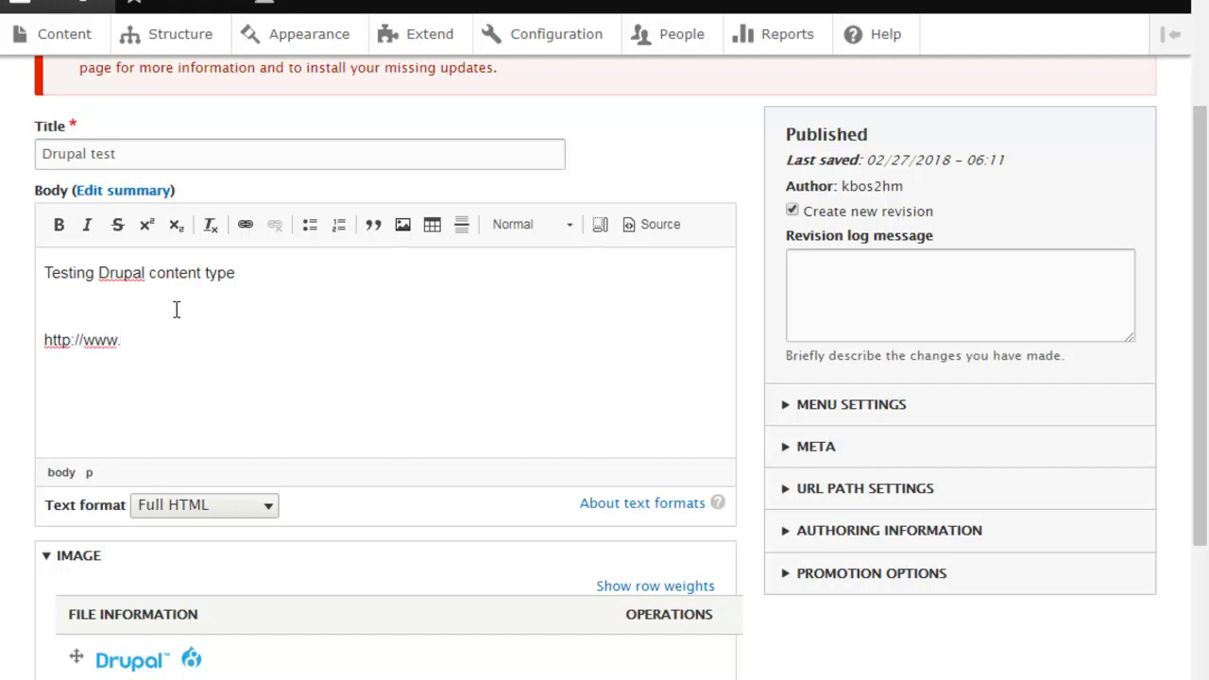
pyautogui.write('kbos2hm')
pyautogui.write('.co.uk')
pyautogui.write('/d')
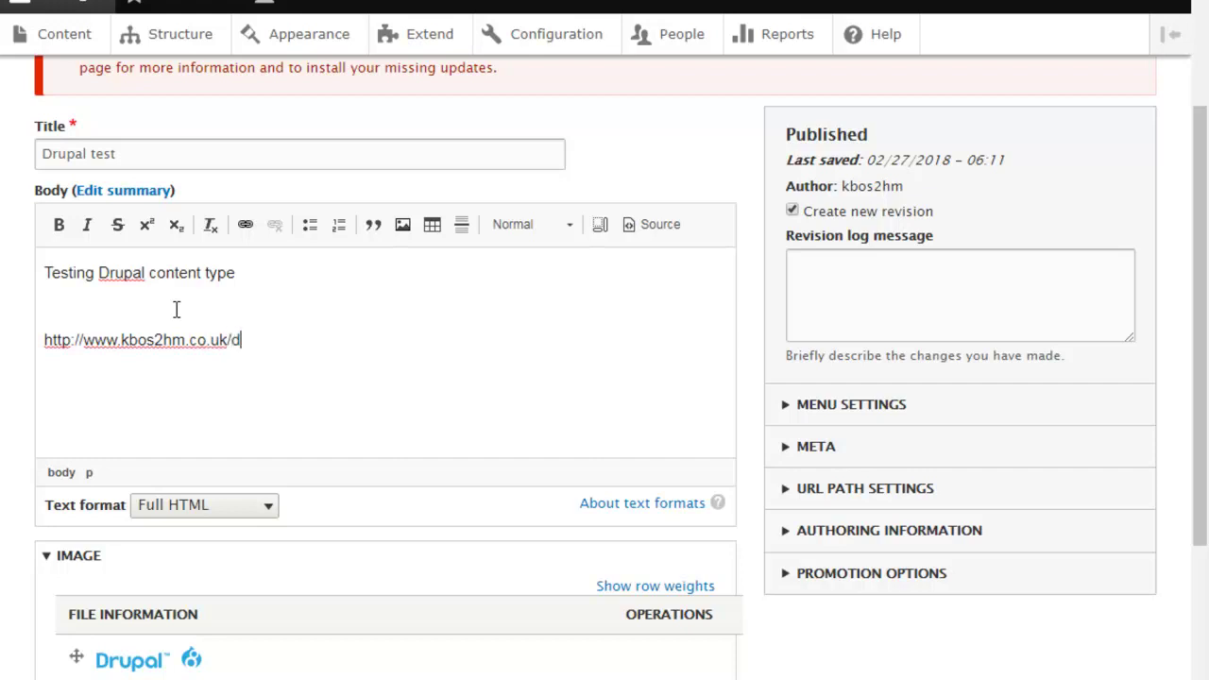
pyautogui.write('ownload/')
pyautogui.hotkey('ctrl', 'v')
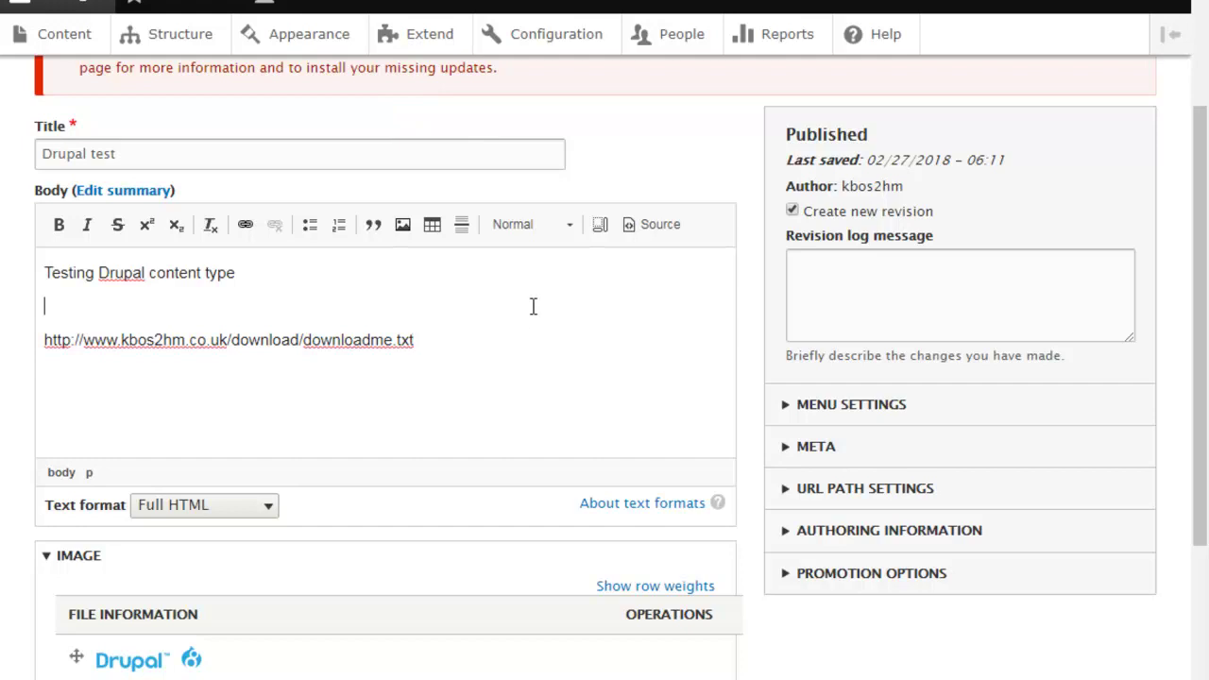
pyautogui.moveTo(443, 339); pyautogui.dragTo(48, 327)
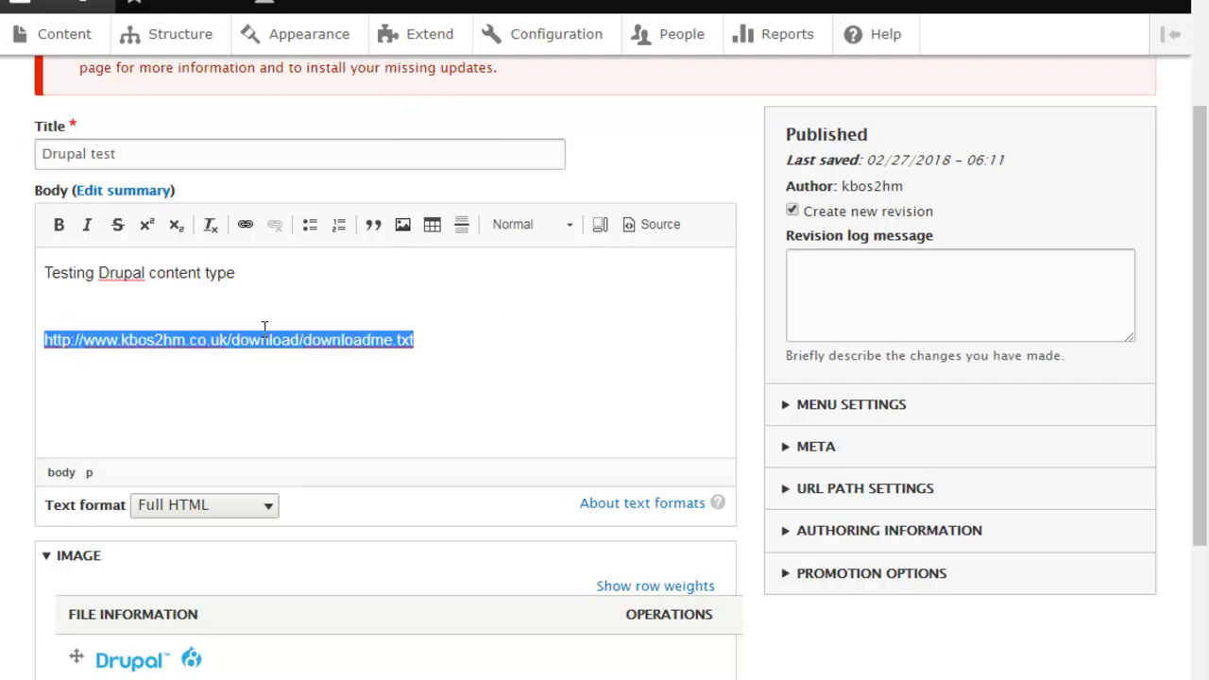
pyautogui.rightClick(267, 336)
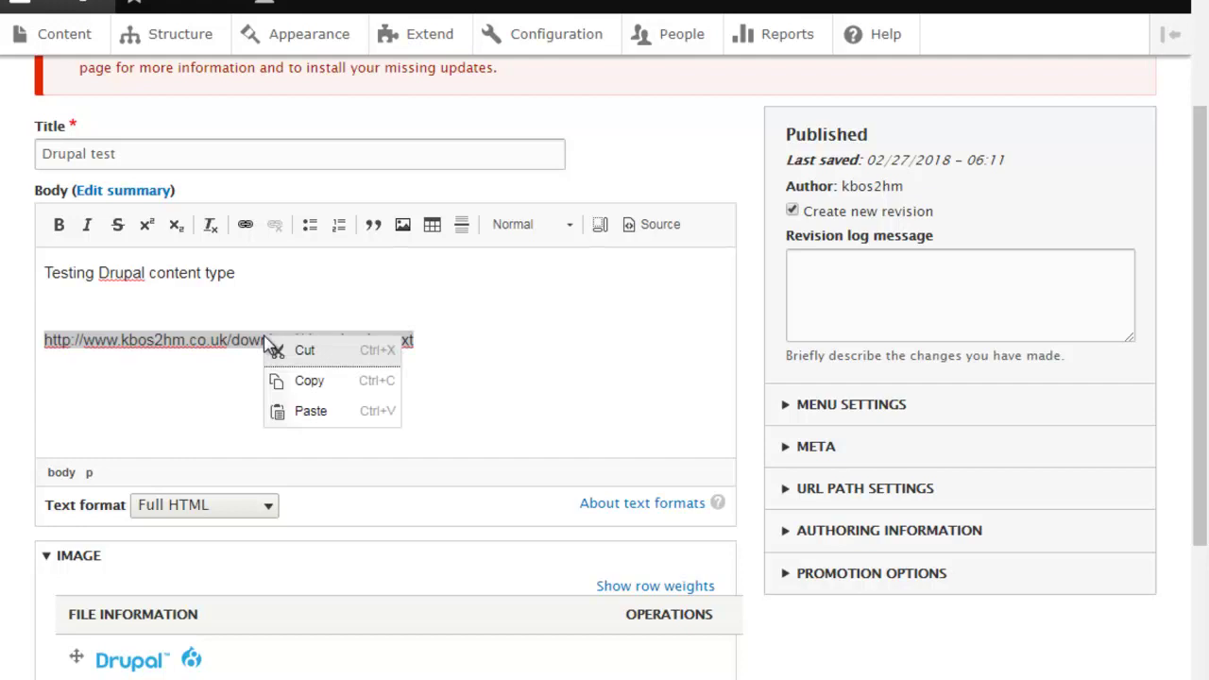
pyautogui.click(329, 380)
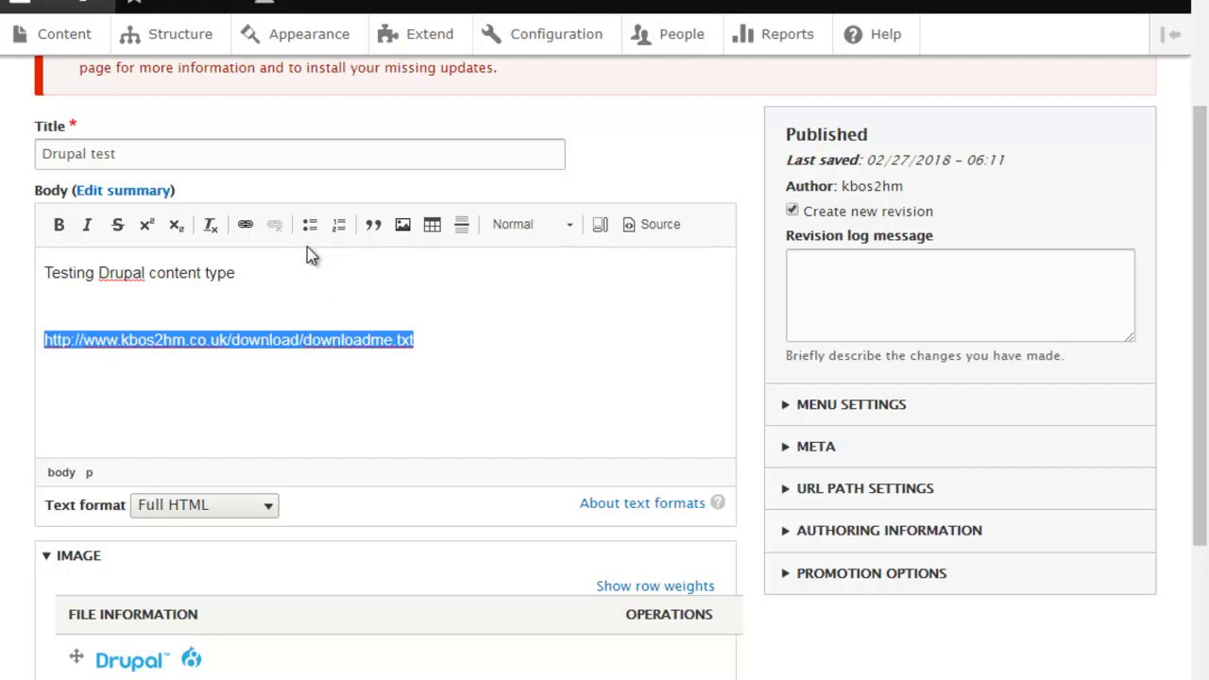
pyautogui.click(246, 225)
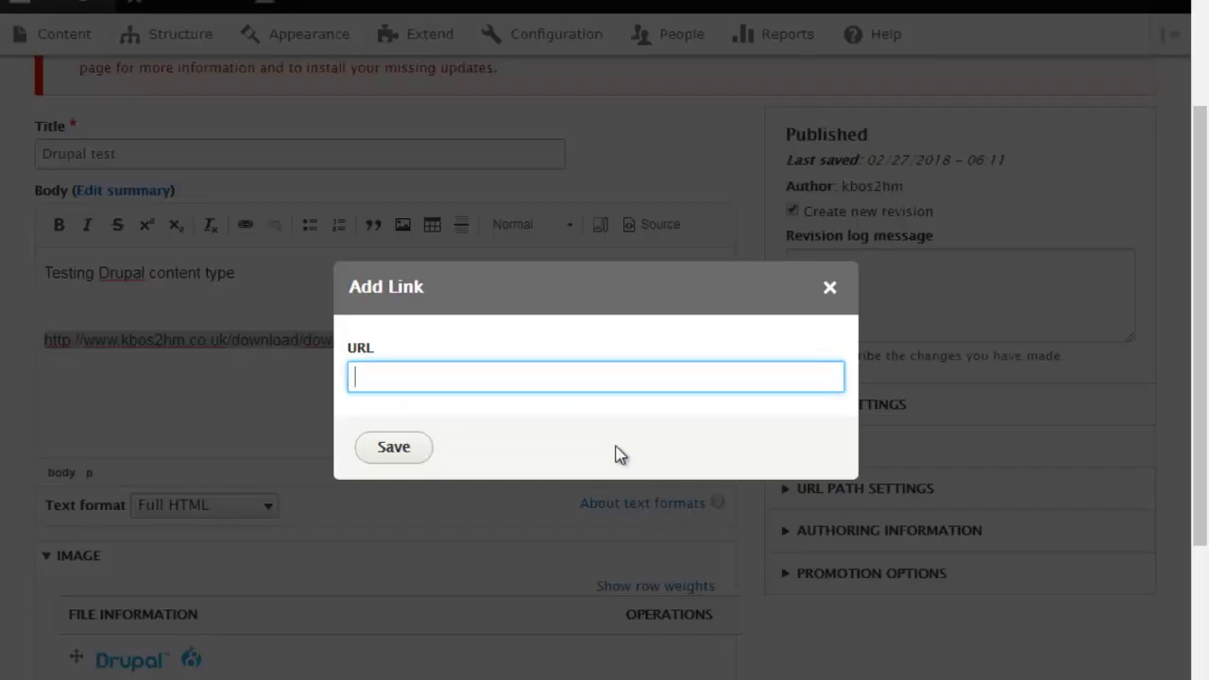
pyautogui.hotkey('ctrl', 'v')
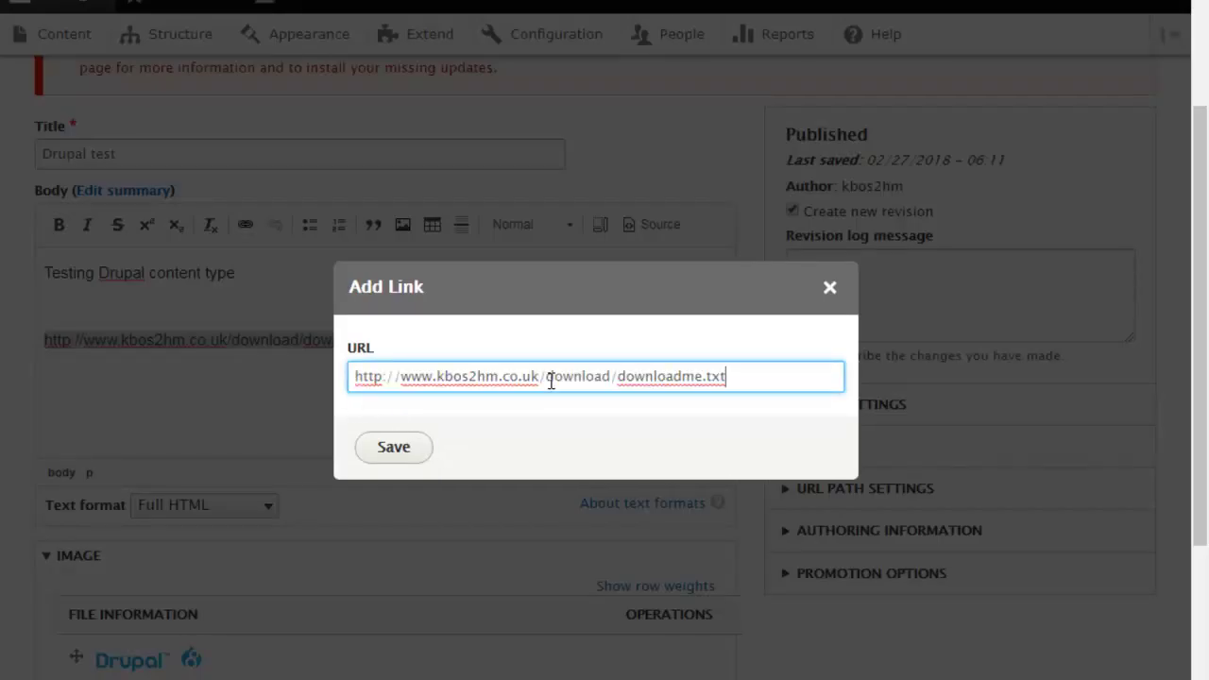
pyautogui.click(393, 446)
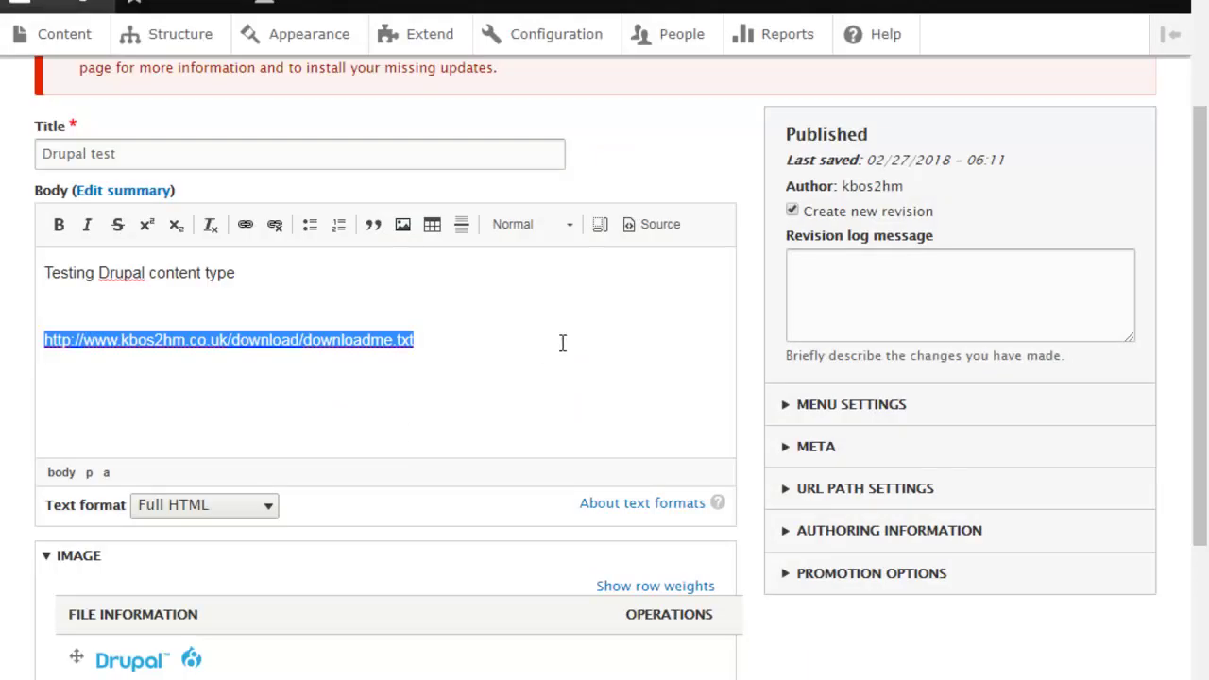
pyautogui.moveTo(1198, 236); pyautogui.dragTo(1202, 501)
pyautogui.click(87, 643)
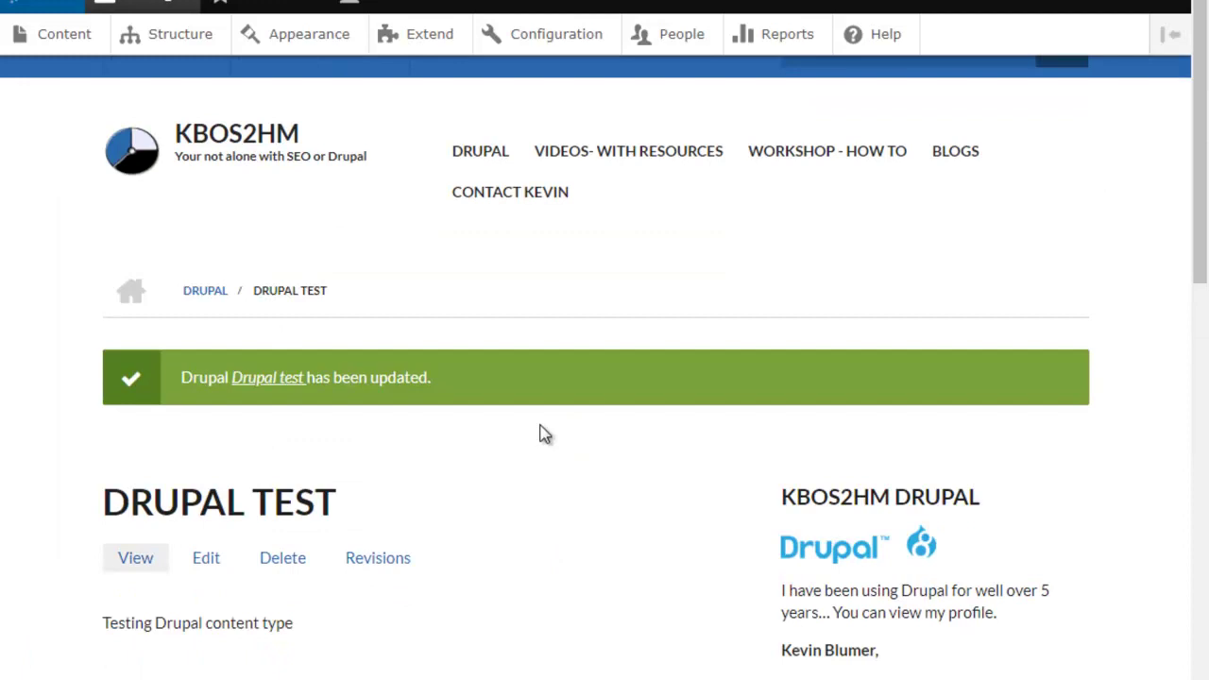
# Scroll down the updated Drupal test page to review it
pyautogui.scroll(-3, 542, 435)
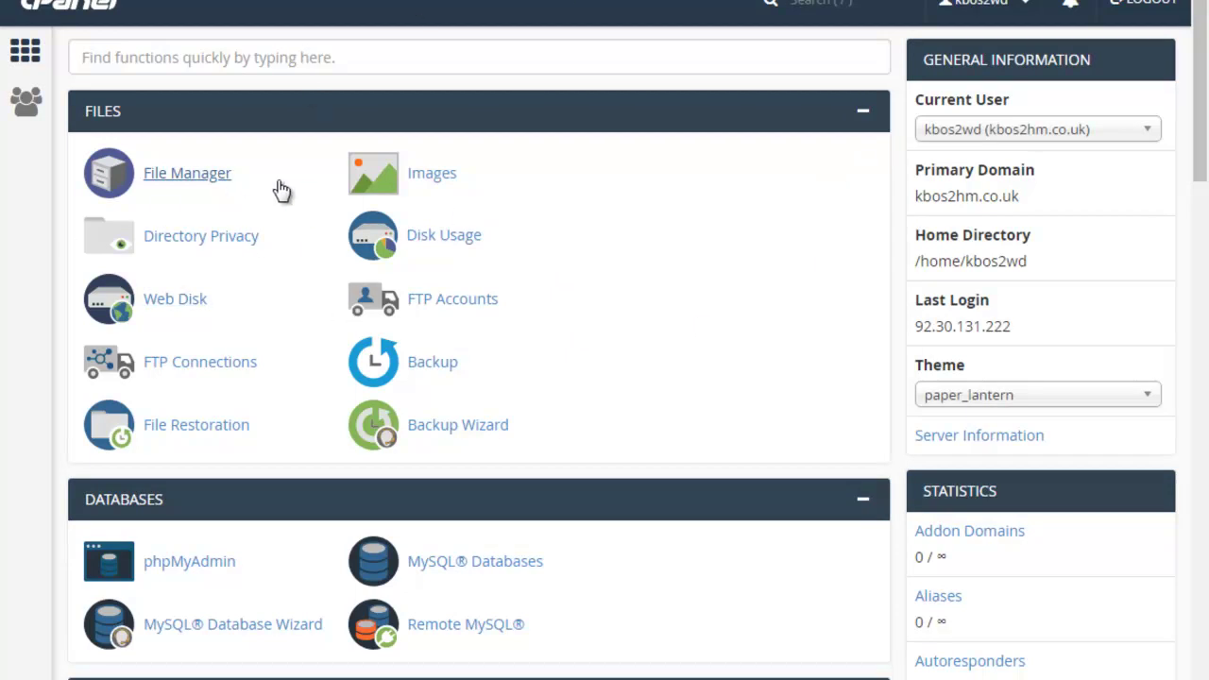
# Reload the File Manager listing and open downloadme.txt in cPanel's text editor
pyautogui.click(195, 187)
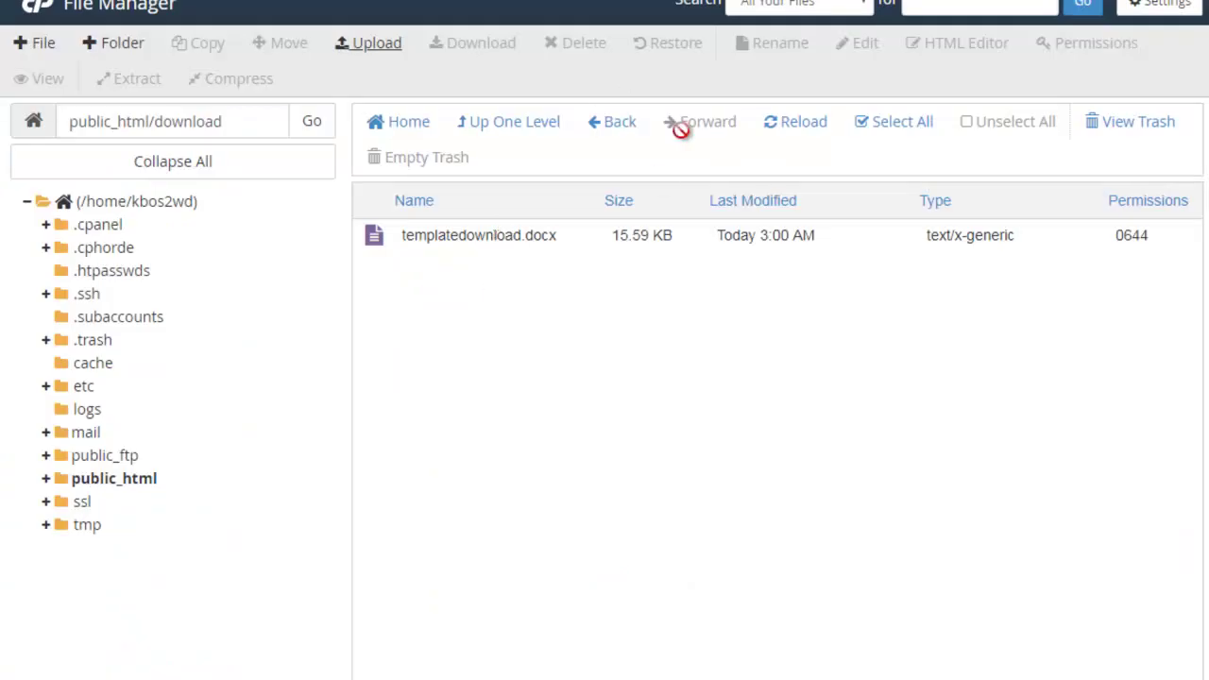
pyautogui.click(810, 124)
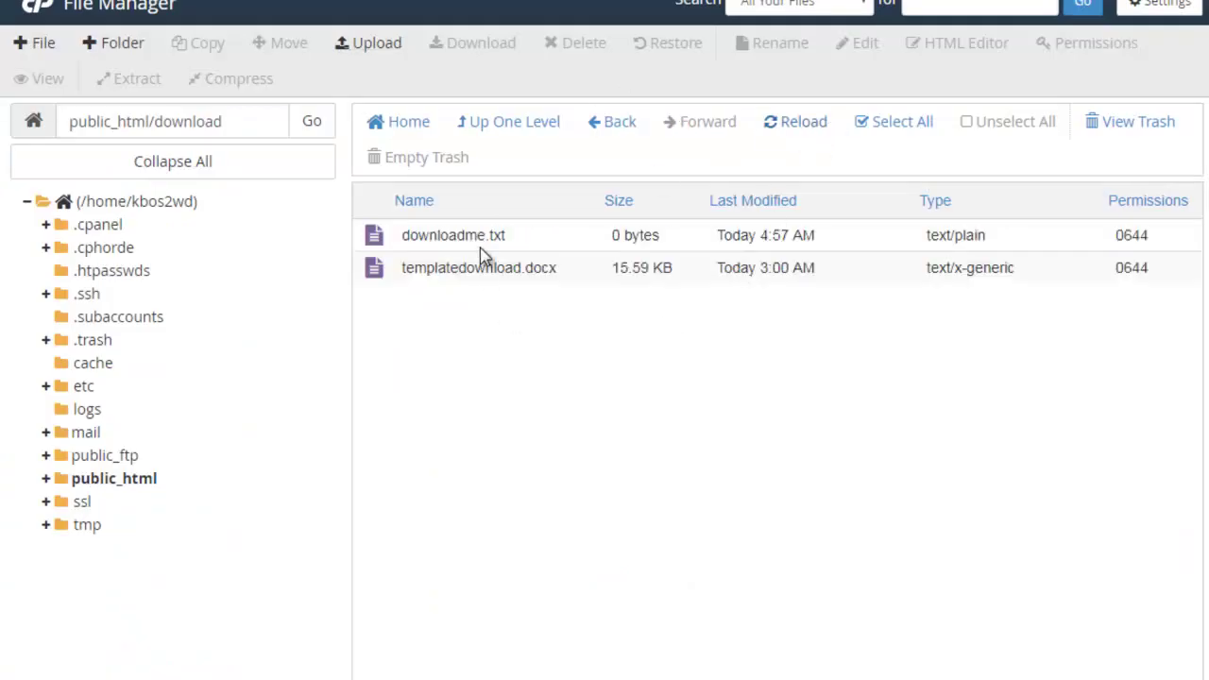
pyautogui.rightClick(481, 249)
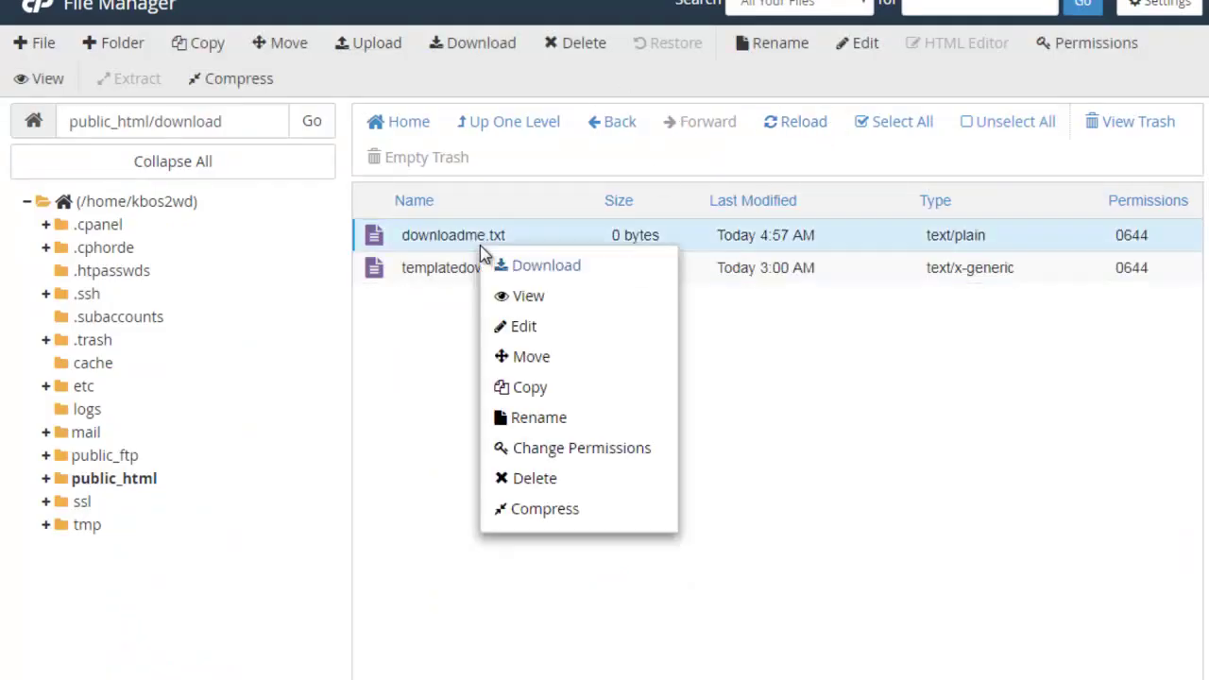
pyautogui.click(547, 326)
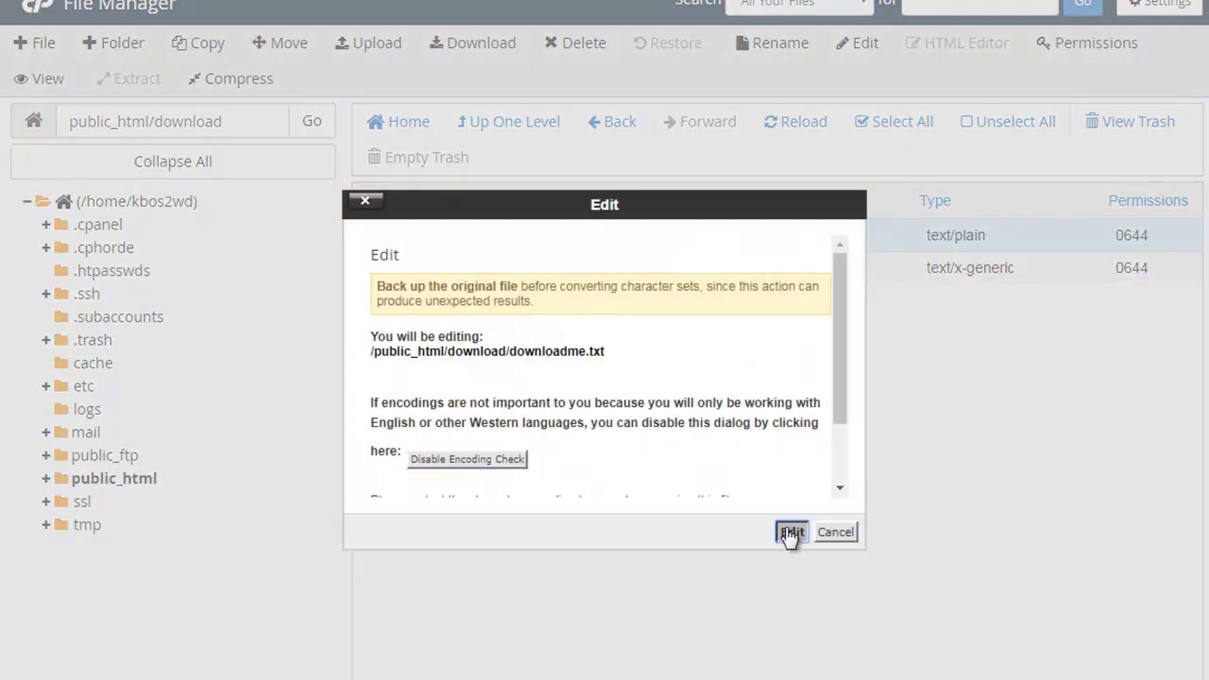
pyautogui.click(789, 534)
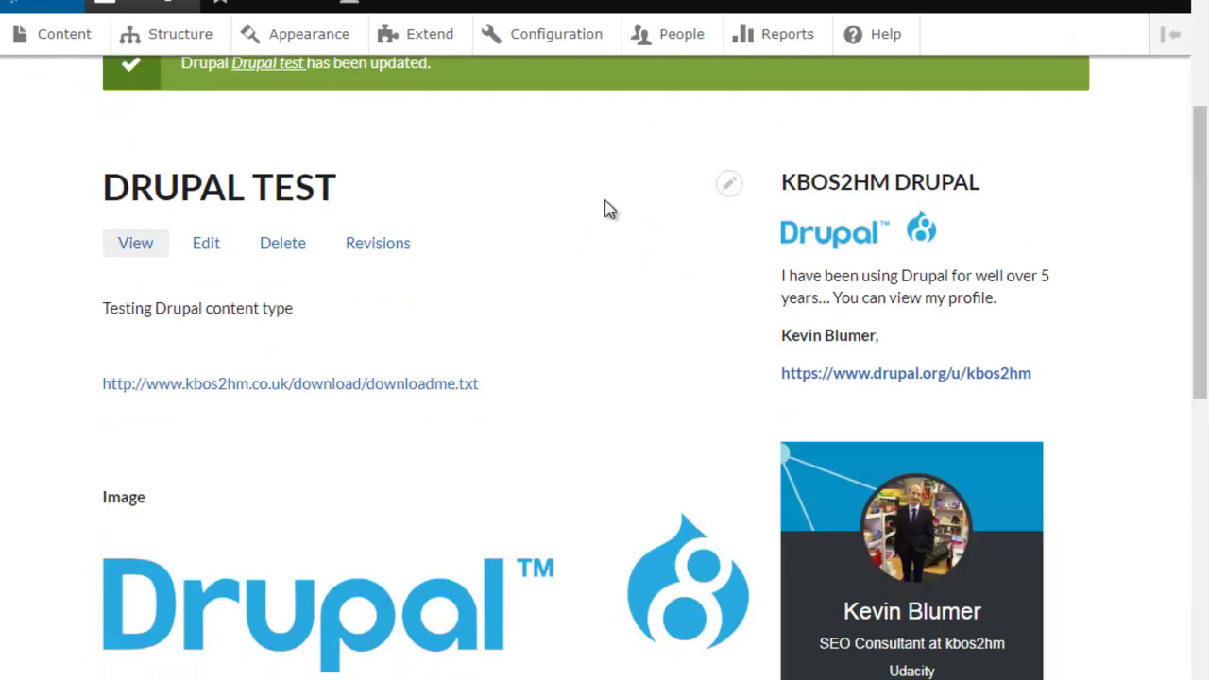
# Scroll the Drupal test page and bring up the browser's navigation menu
pyautogui.scroll(-2, 605, 208)
pyautogui.scroll(2, 571, 195)
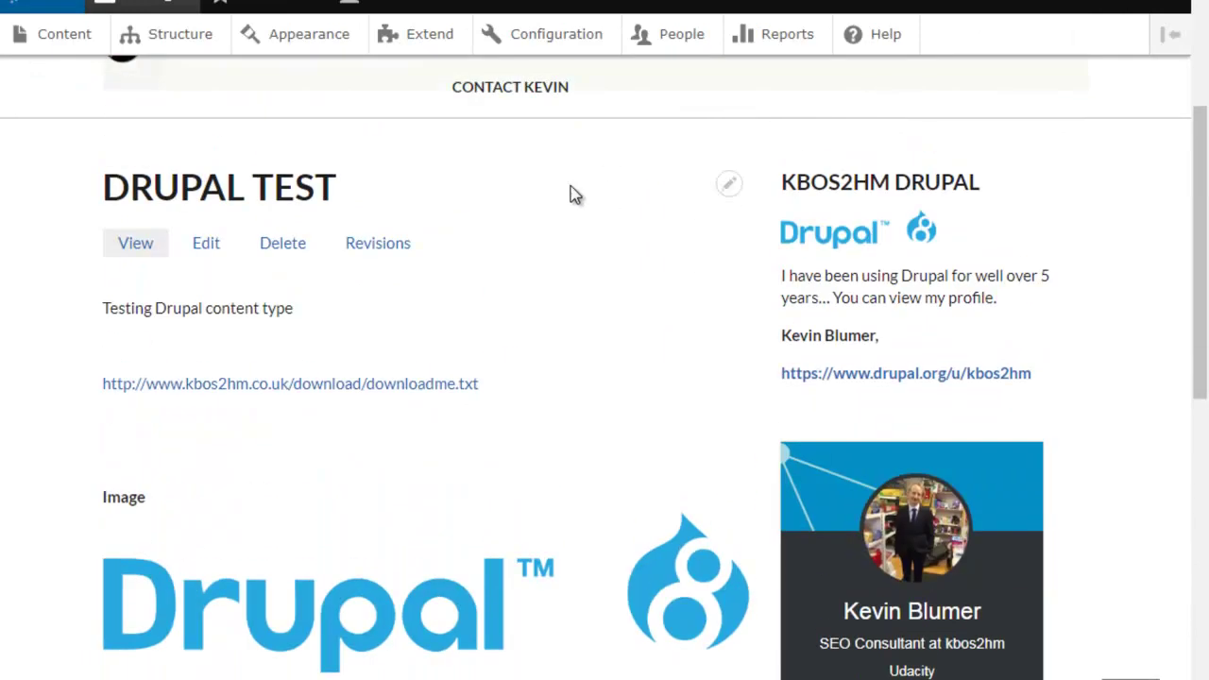
pyautogui.rightClick(523, 256)
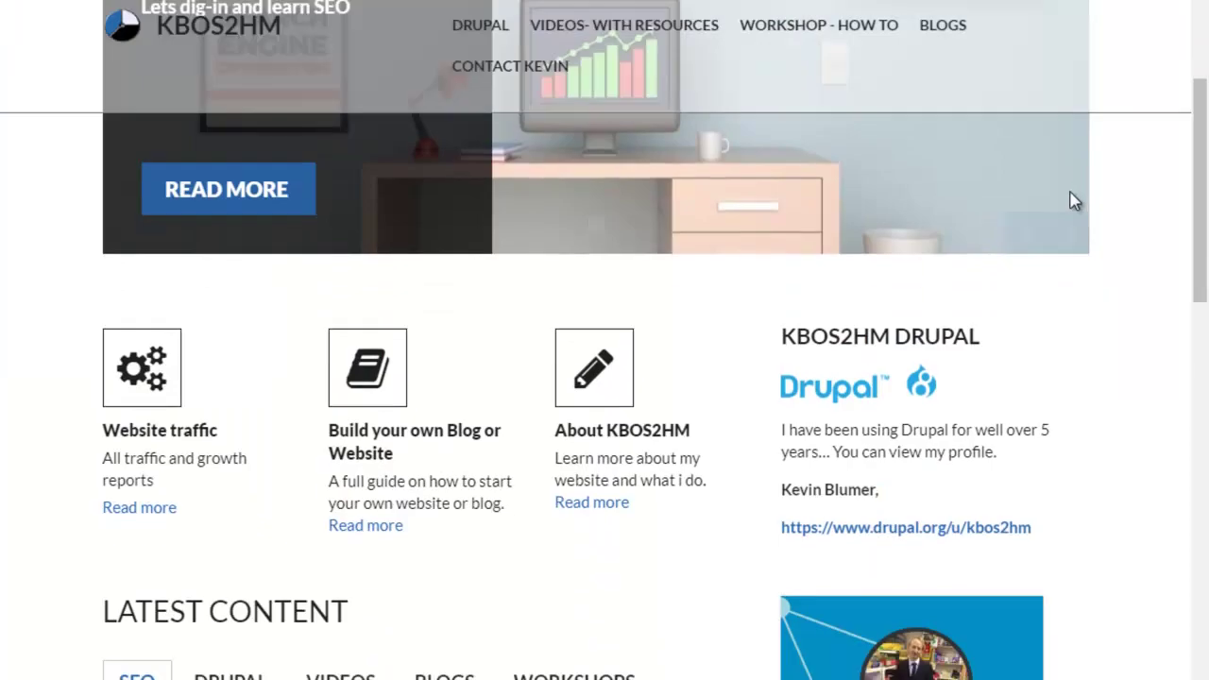
# Scroll the Manual on-page SEO audit template article down to its Download Template link
pyautogui.scroll(-5, 1071, 200)
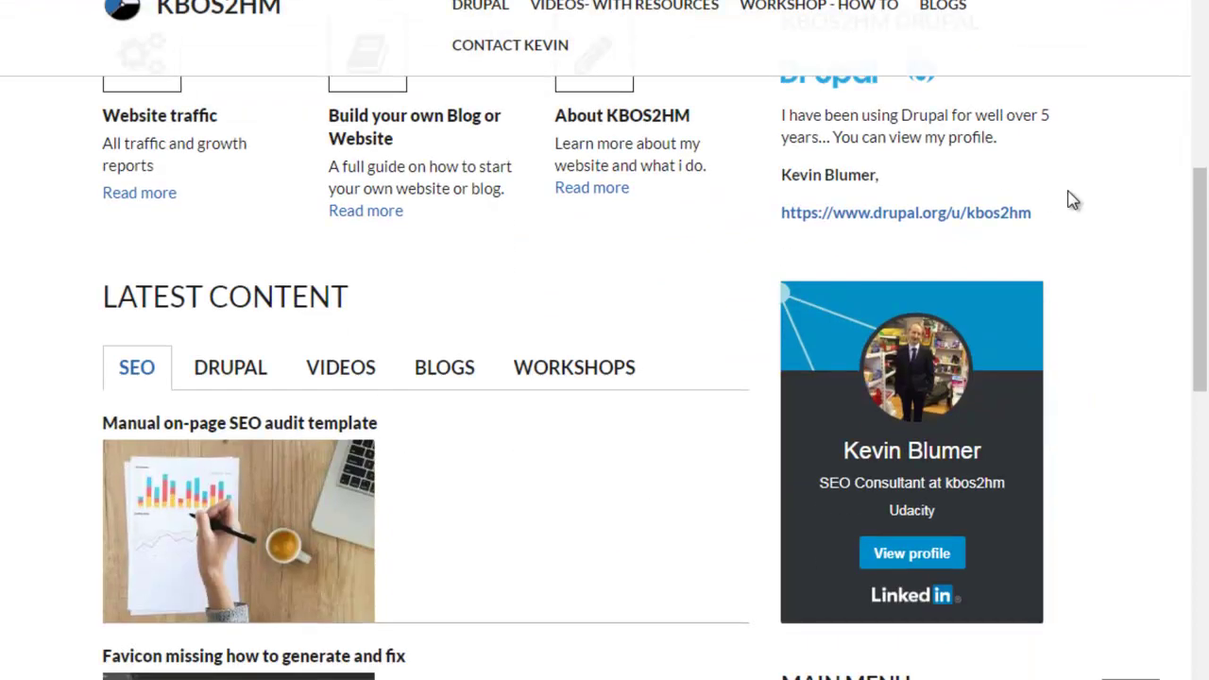
pyautogui.scroll(2, 718, 269)
pyautogui.scroll(-3, 718, 269)
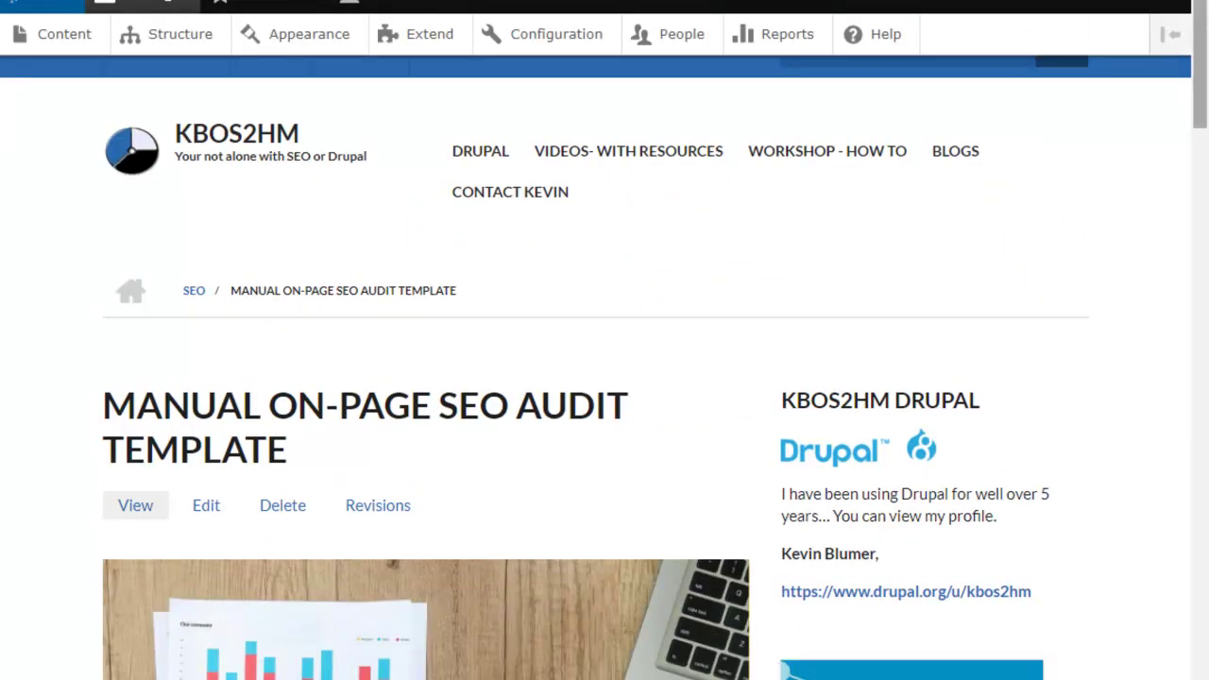
pyautogui.moveTo(1202, 76); pyautogui.dragTo(1201, 586)
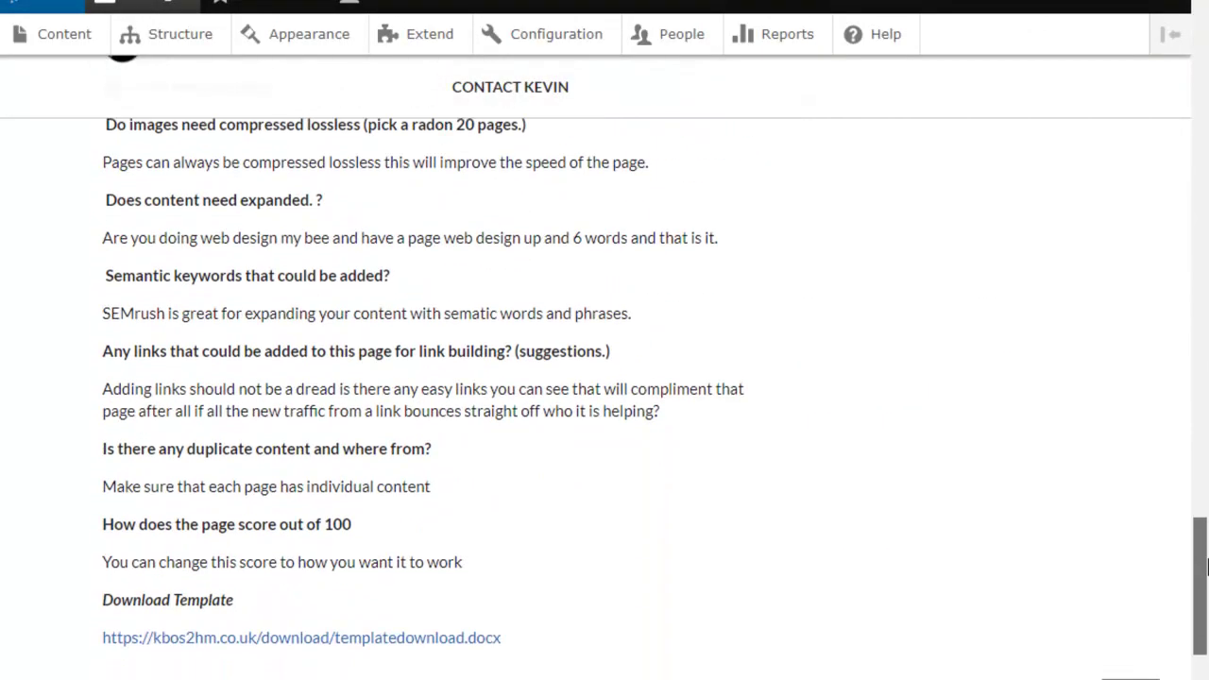